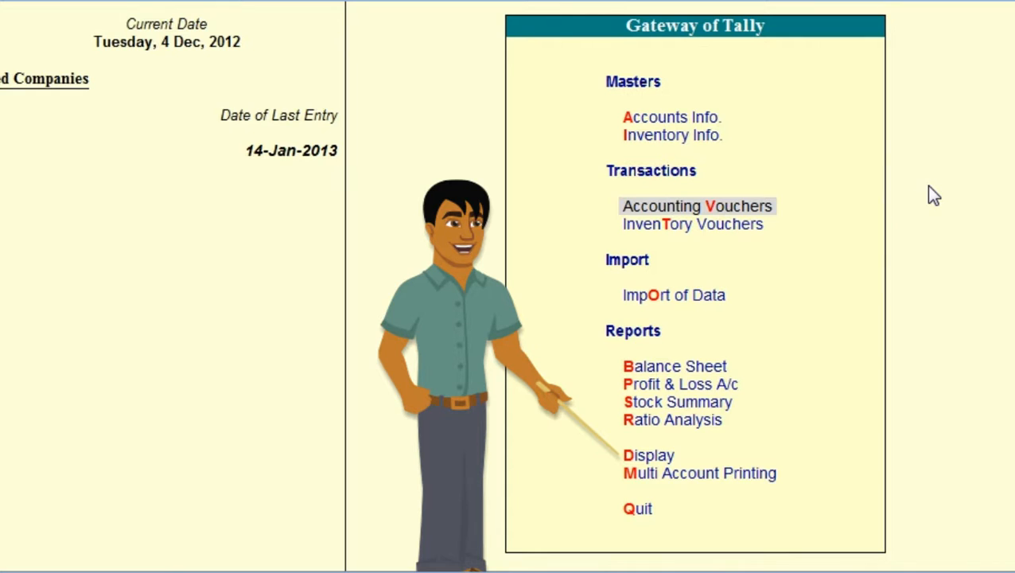
# Open the Account Books reports within the display reports of Global Business
pyautogui.press('Down')
pyautogui.press('Down')
pyautogui.press('Down')
pyautogui.press('Down')
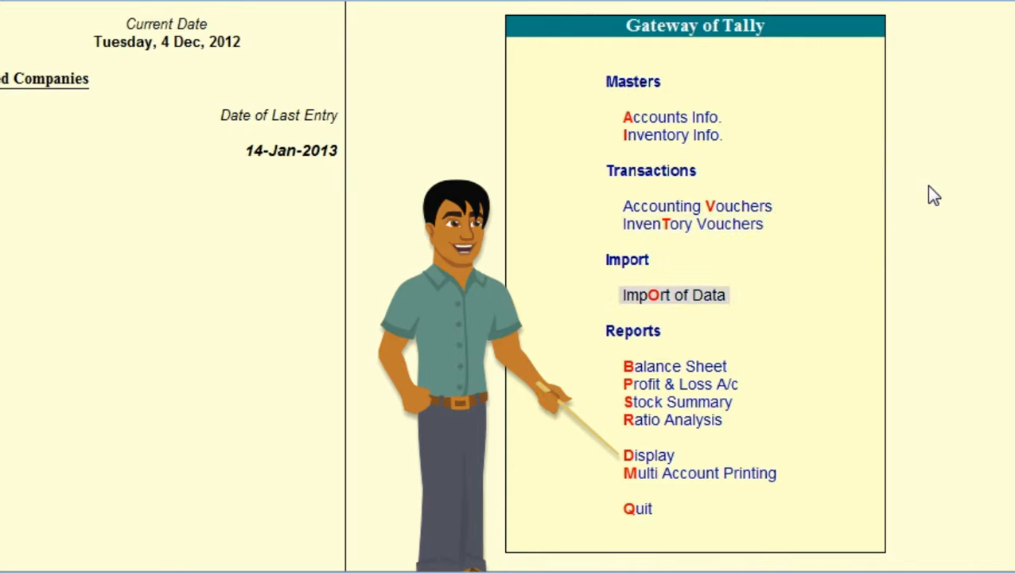
pyautogui.press('Down')
pyautogui.press('Down')
pyautogui.press('Down')
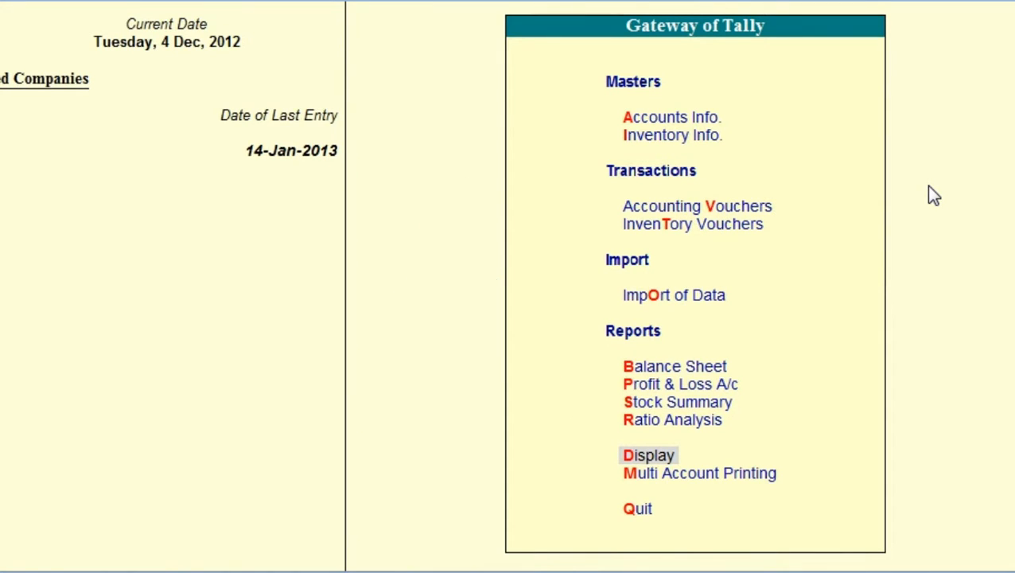
pyautogui.press('Return')
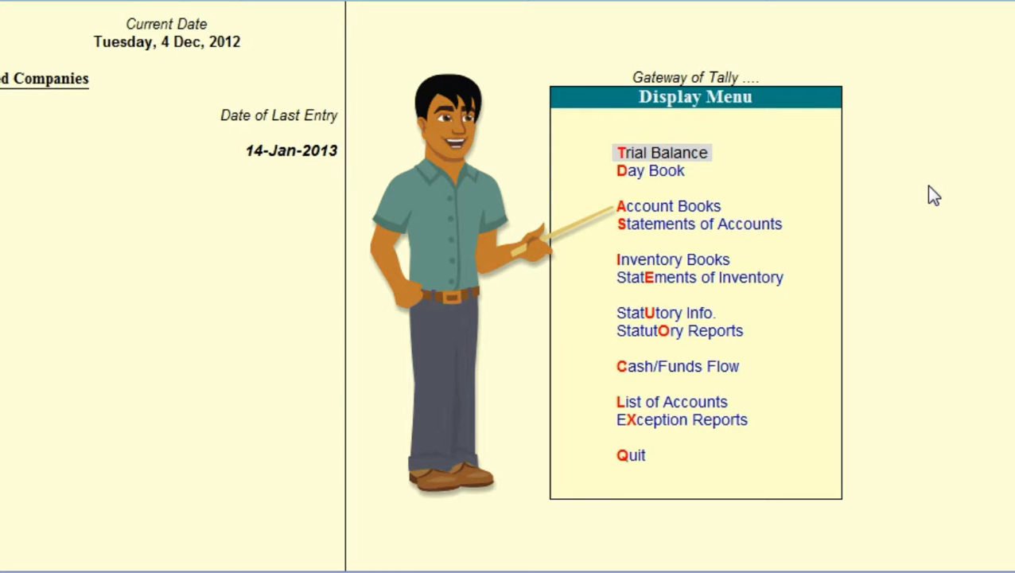
pyautogui.press('Down')
pyautogui.press('Down')
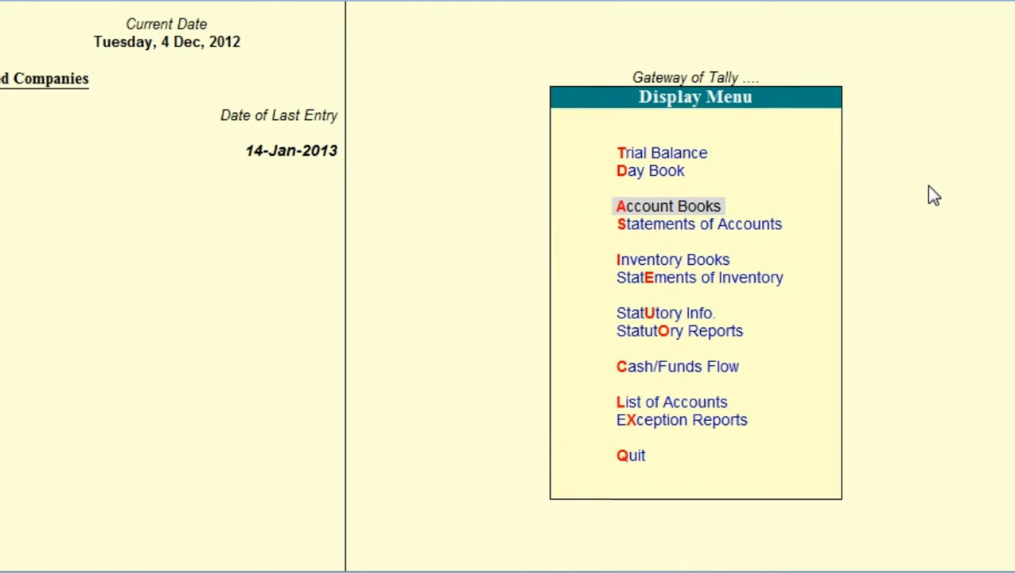
pyautogui.press('Return')
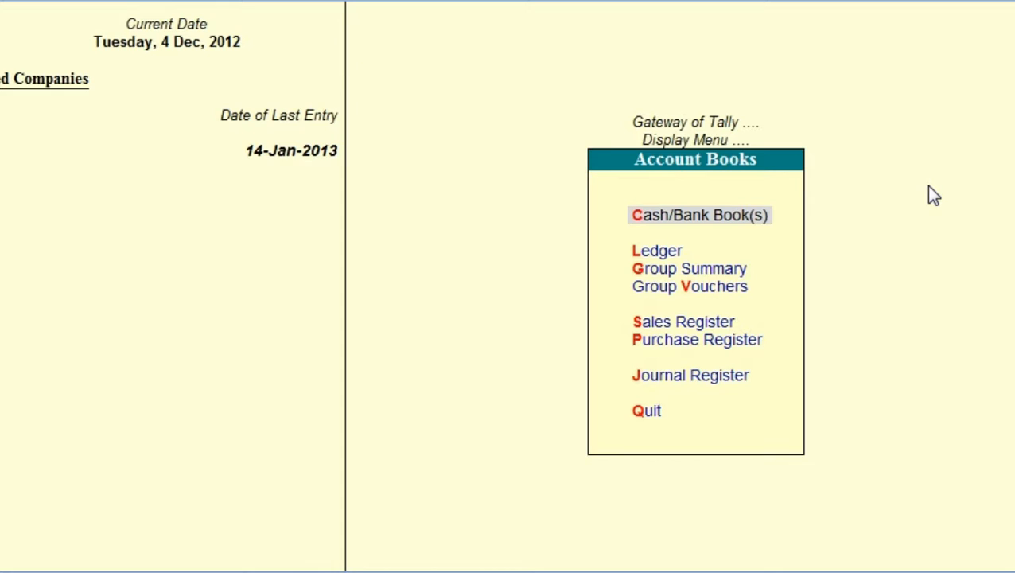
# Open the ledger vouchers of Icon Enterprises from the account books
pyautogui.press('Down')
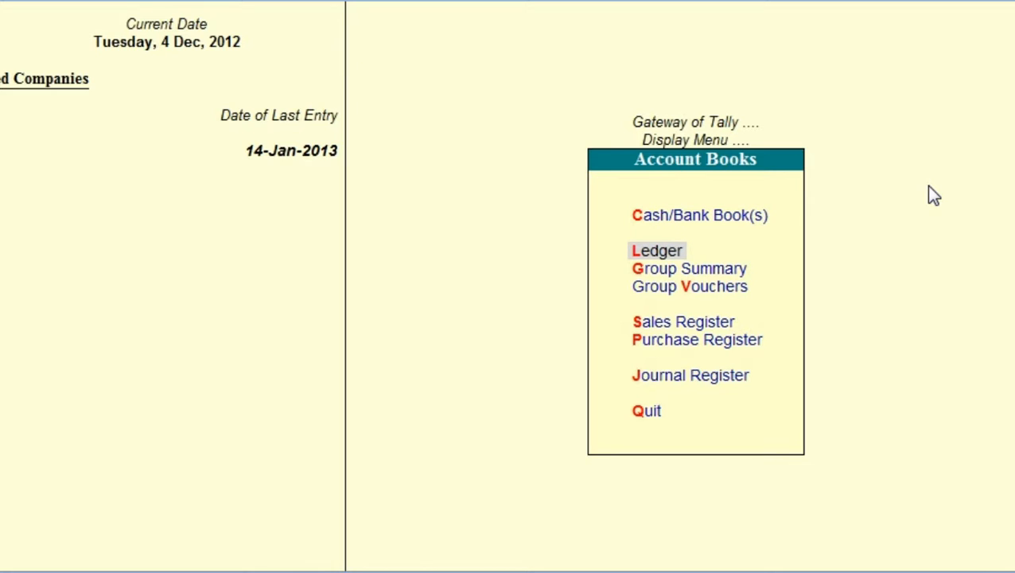
pyautogui.press('Return')
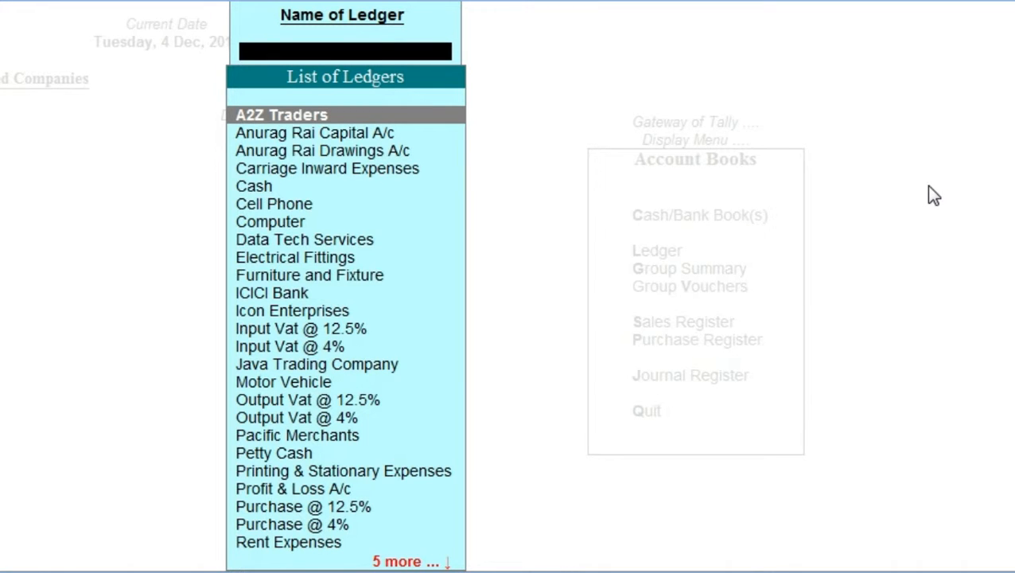
pyautogui.write('I')
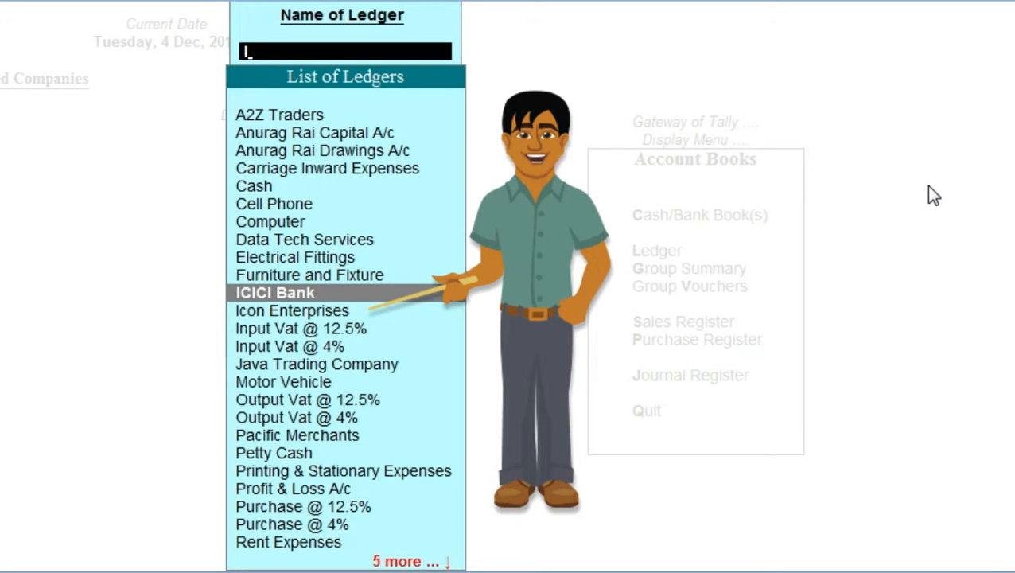
pyautogui.press('Down')
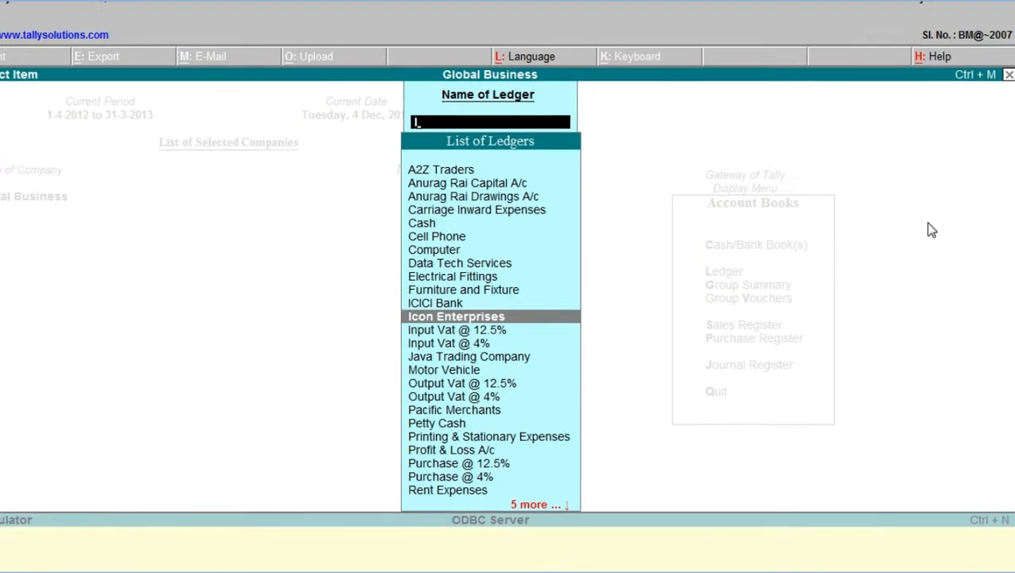
pyautogui.press('Return')
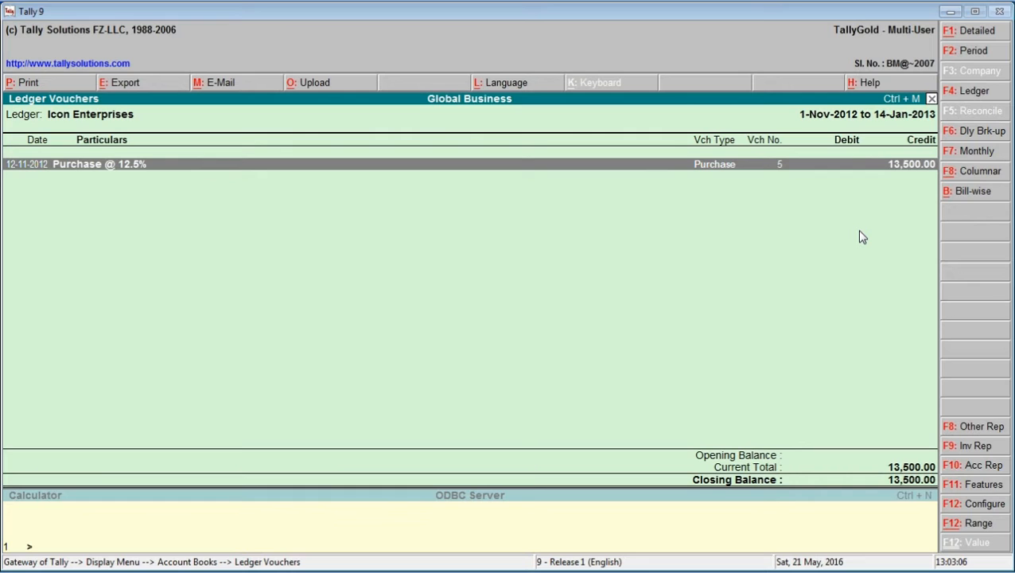
# Examine the Icon Enterprises purchase voucher dated 12-11-2012, then return to the Gateway of Tally without altering it
pyautogui.press('Return')
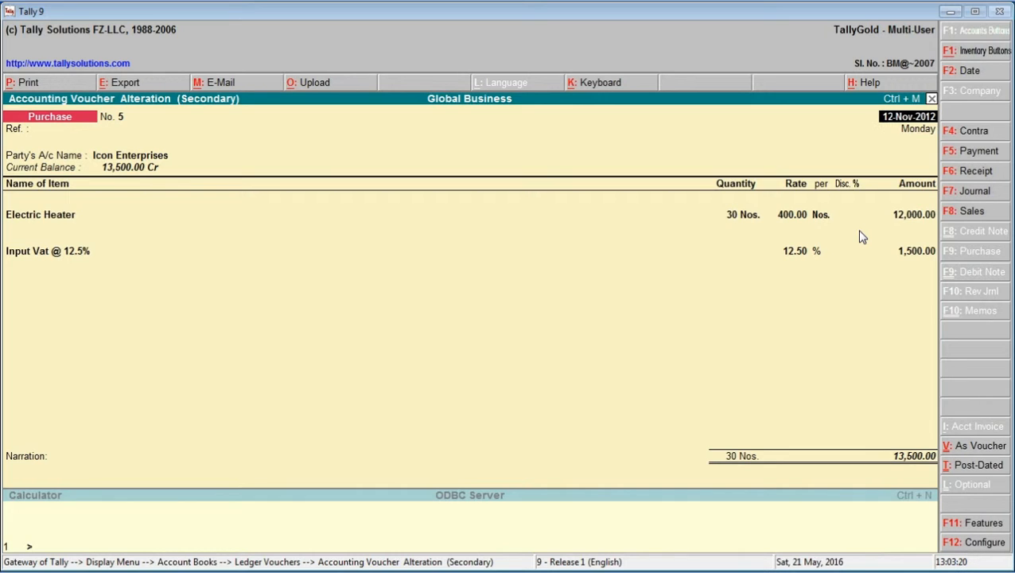
pyautogui.press('Escape')
pyautogui.press('y')
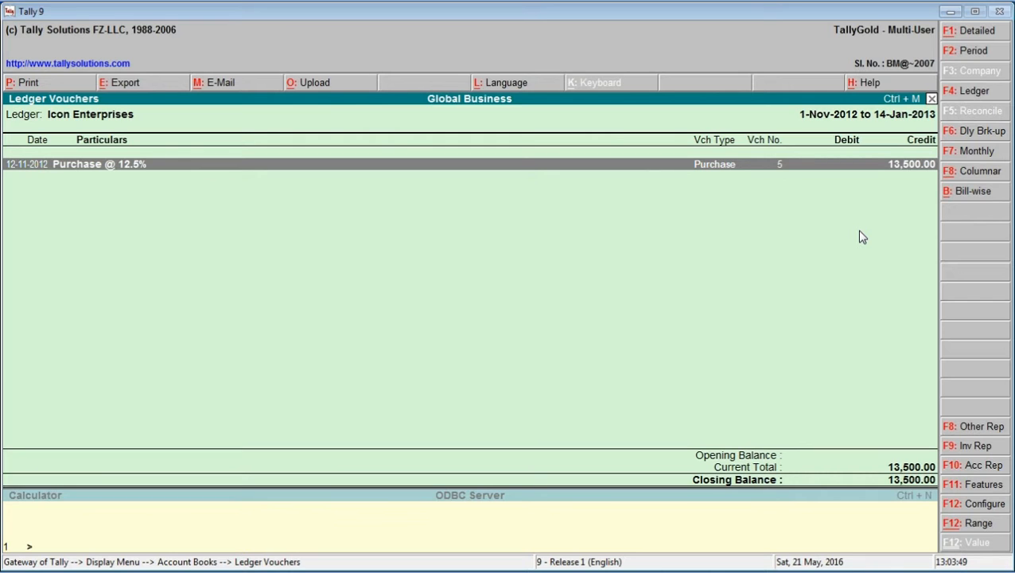
pyautogui.press('Escape')
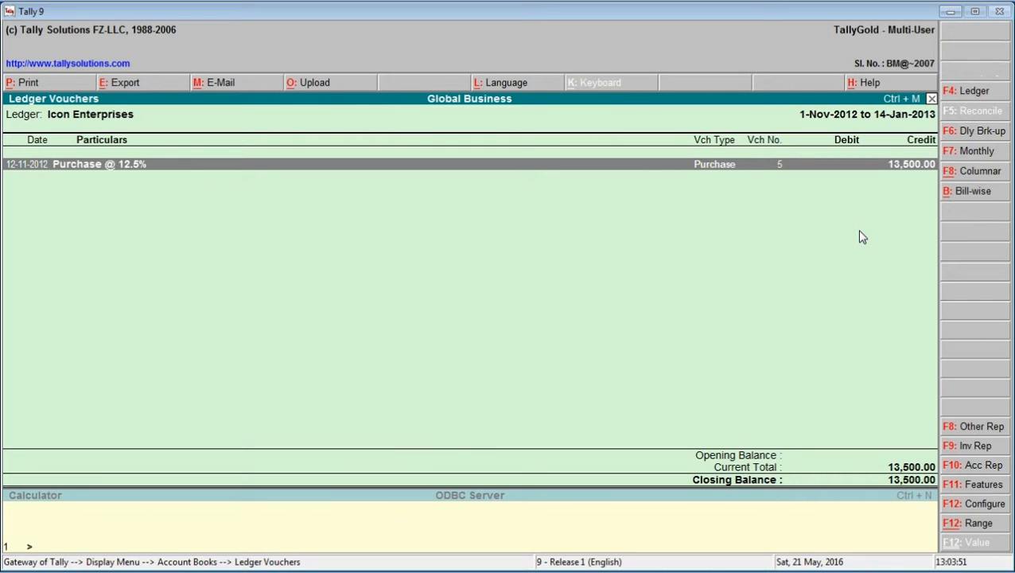
pyautogui.press('Escape')
pyautogui.press('Escape')
pyautogui.press('Escape')
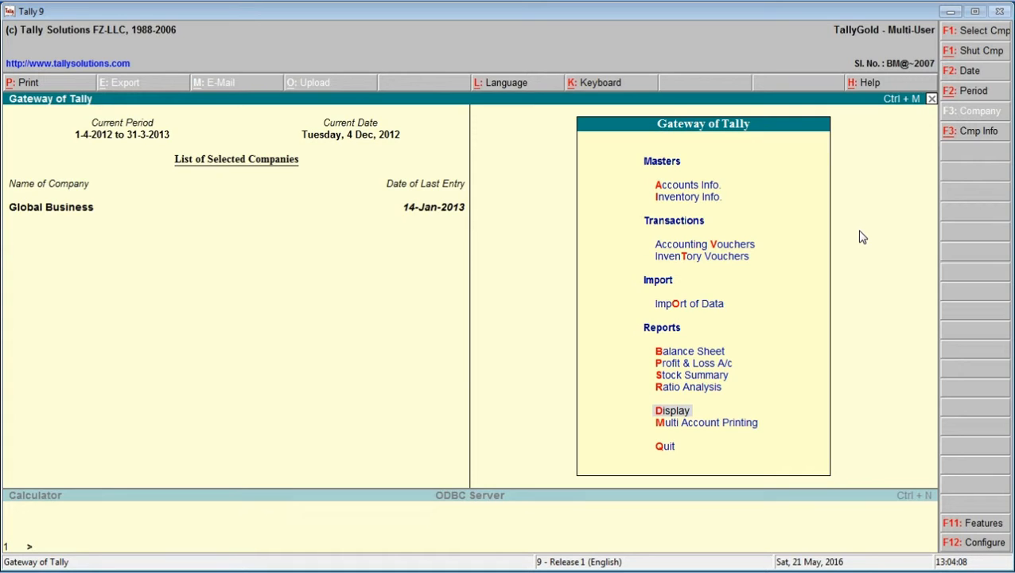
# Start a new accounting voucher of the type Bank Payment
pyautogui.press('Up')
pyautogui.press('Up')
pyautogui.press('Up')
pyautogui.press('Up')
pyautogui.press('Up')
pyautogui.press('Up')
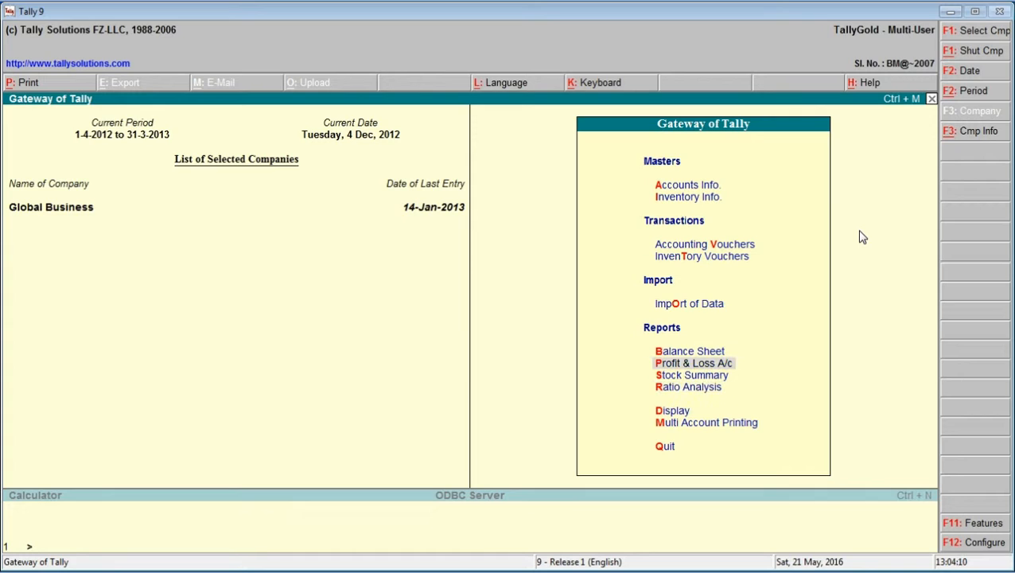
pyautogui.press('Up')
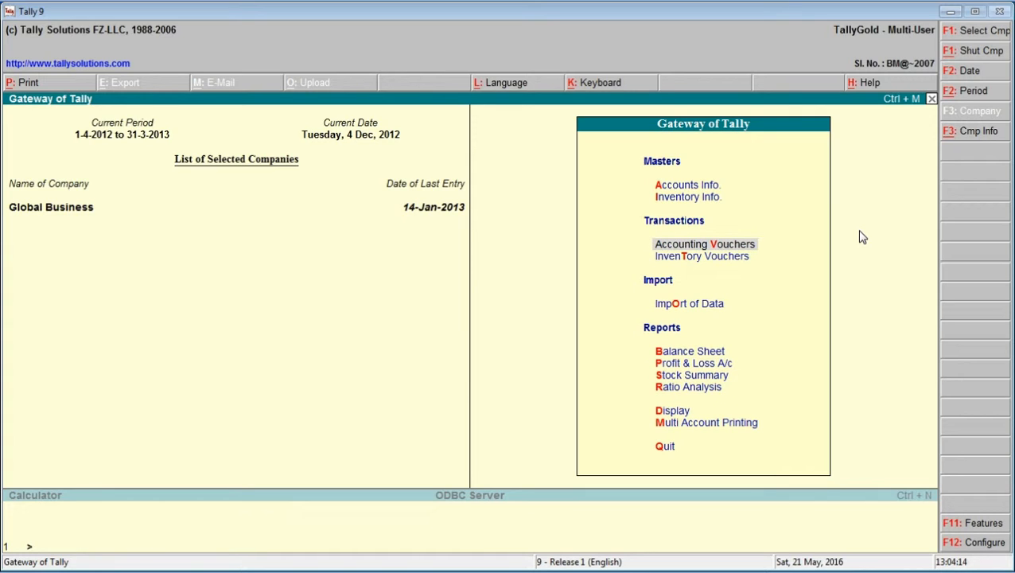
pyautogui.press('Return')
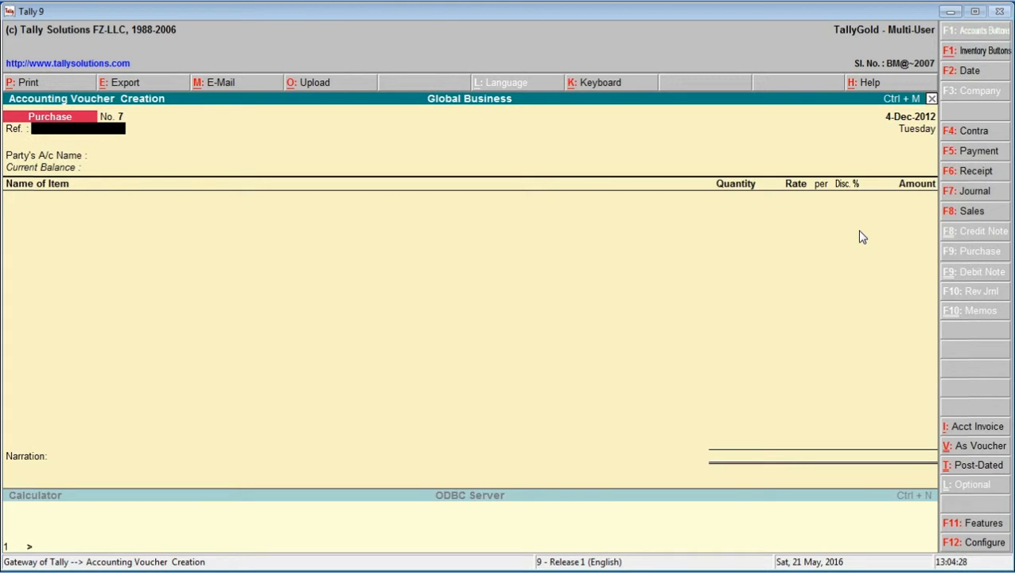
pyautogui.click(976, 155)
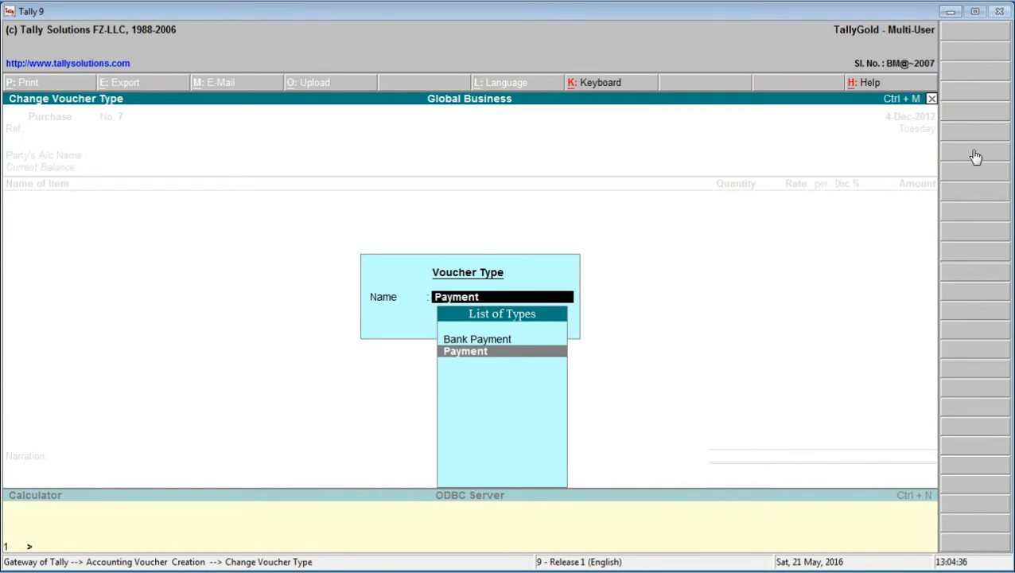
pyautogui.press('Up')
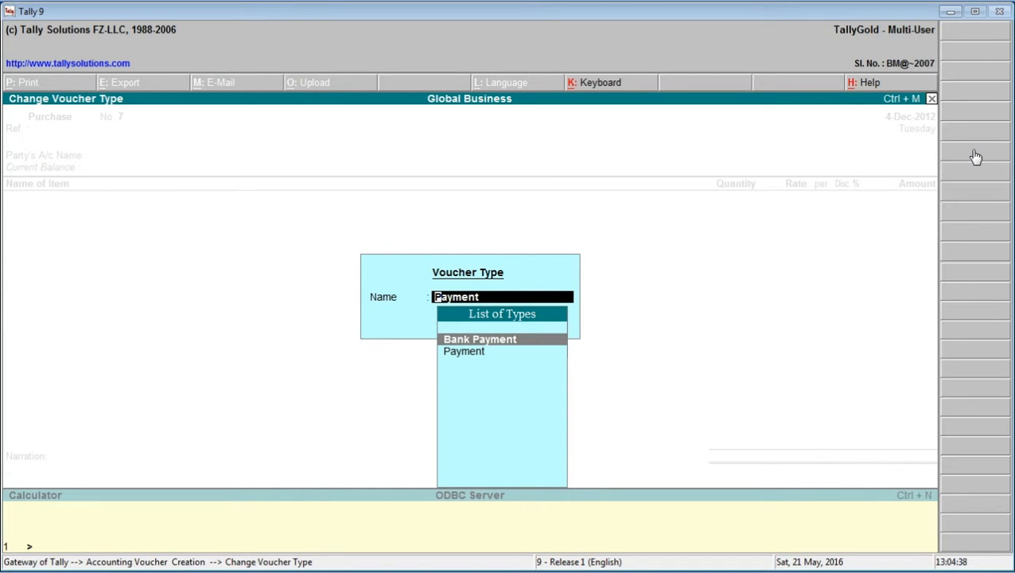
pyautogui.press('Return')
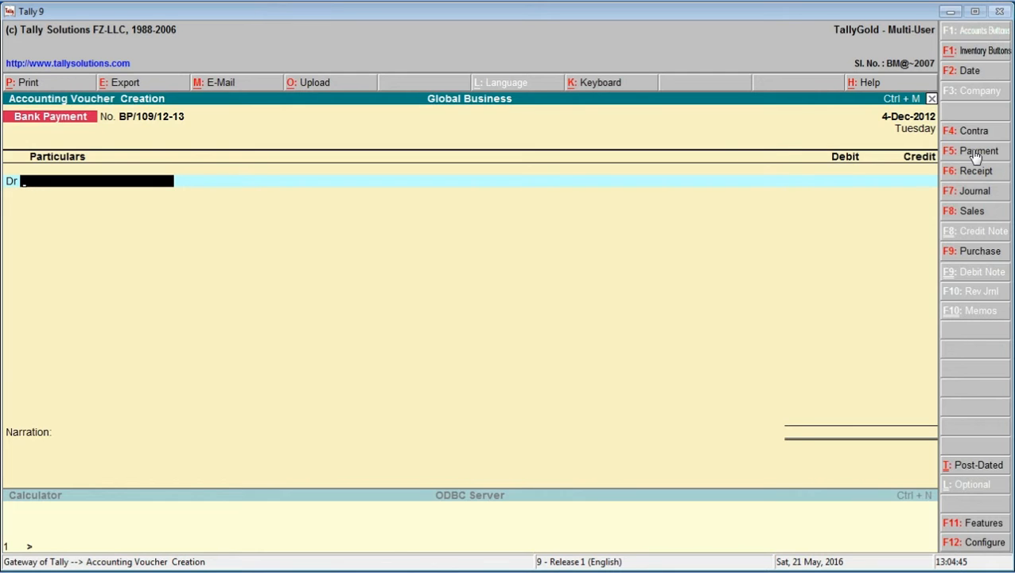
# Debit Icon Enterprises with 13500 in the bank payment voucher
pyautogui.write('I')
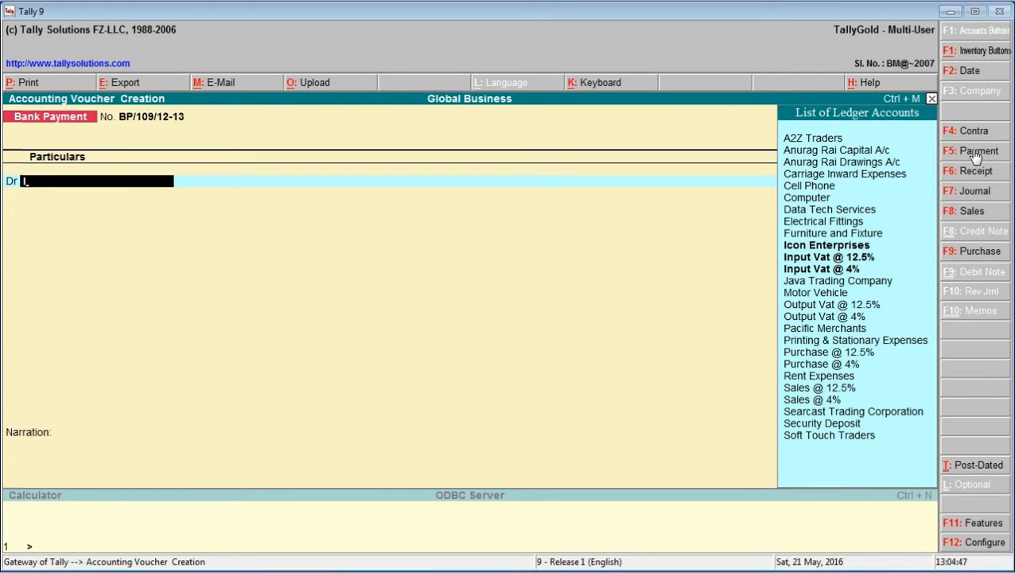
pyautogui.press('Down')
pyautogui.press('Return')
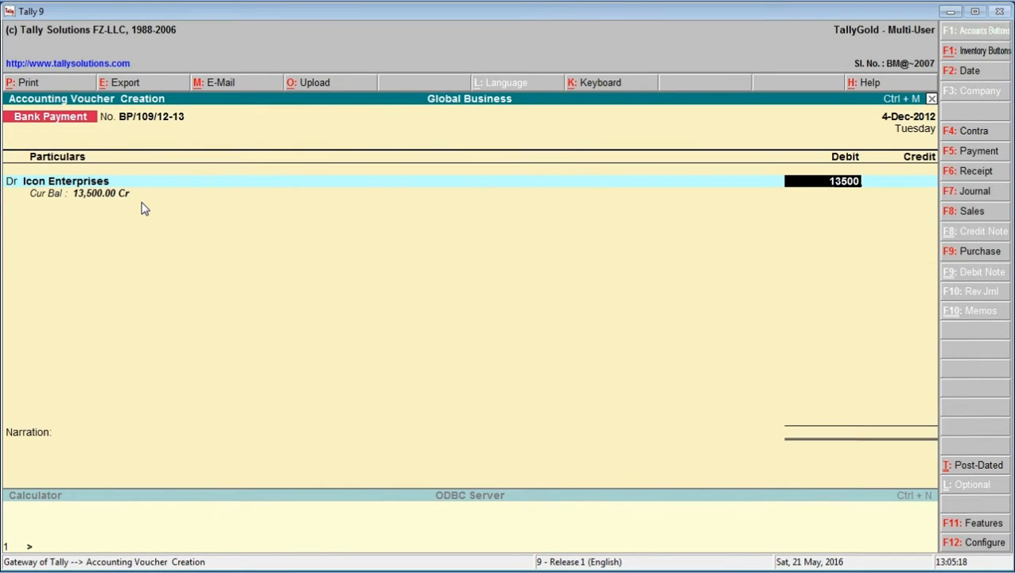
pyautogui.press('Return')
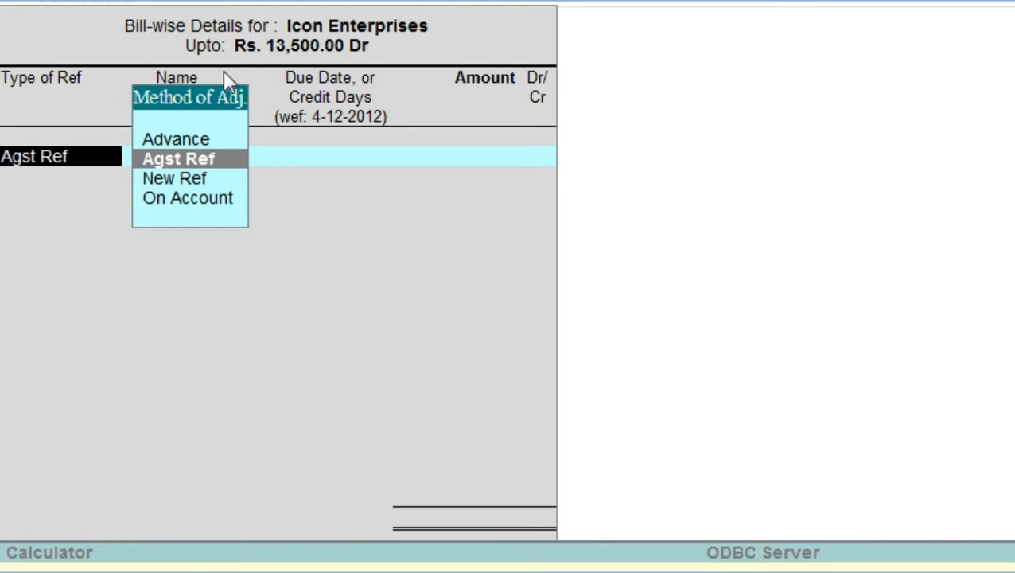
# Allocate the 13,500.00 debit as Agst Ref to the pending bill 4-Icon-01
pyautogui.press('Up')
pyautogui.press('Down')
pyautogui.press('Return')
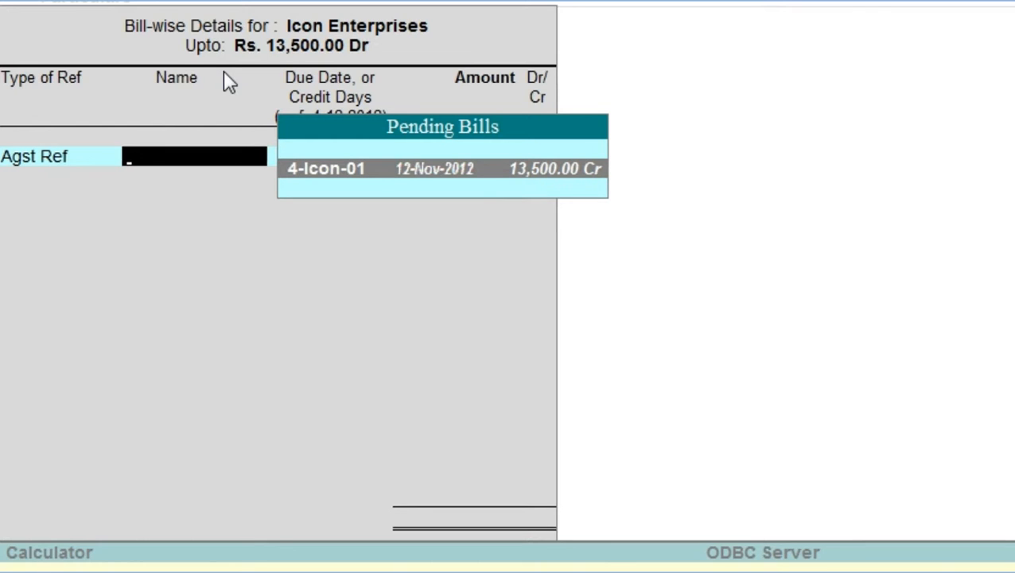
pyautogui.press('Return')
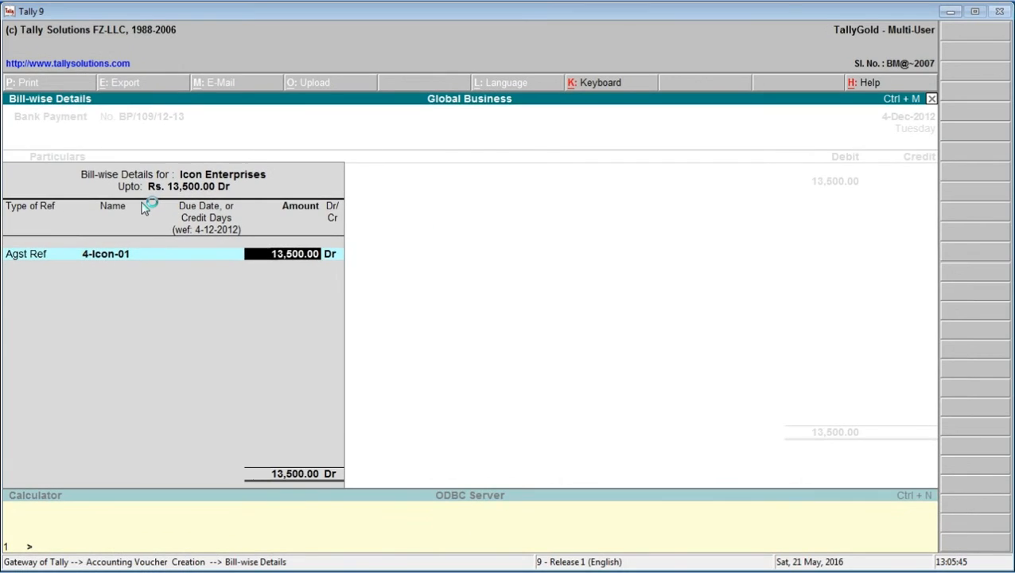
pyautogui.press('Return')
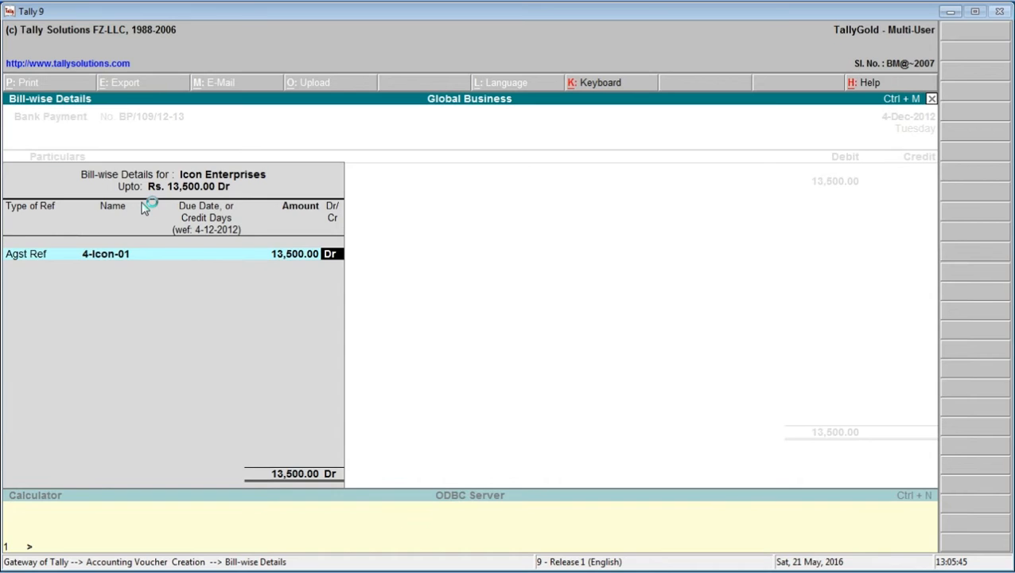
pyautogui.press('Return')
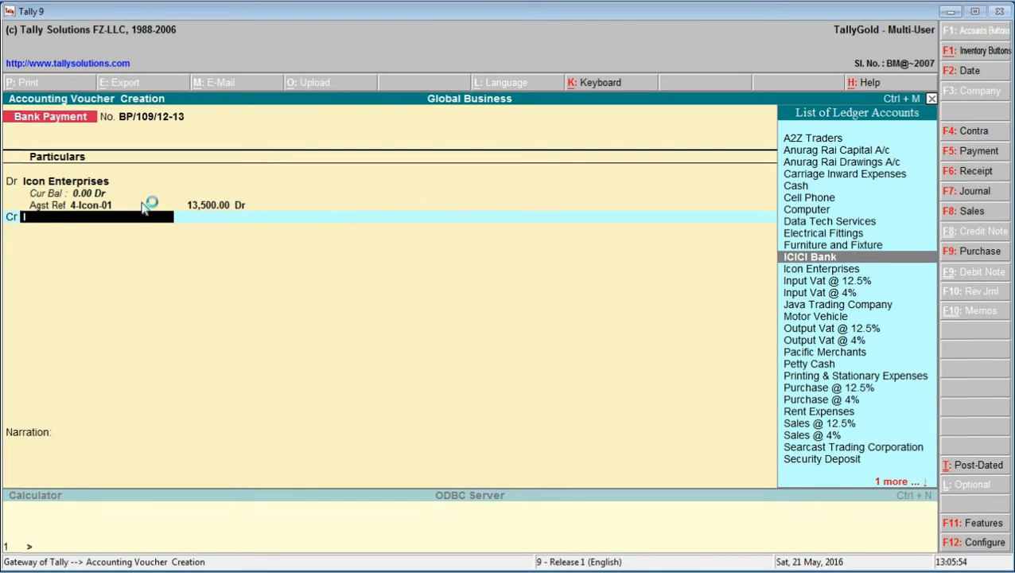
# Credit ICICI Bank with 13,500.00, leave the cheque number blank and save the bank payment voucher
pyautogui.press('Return')
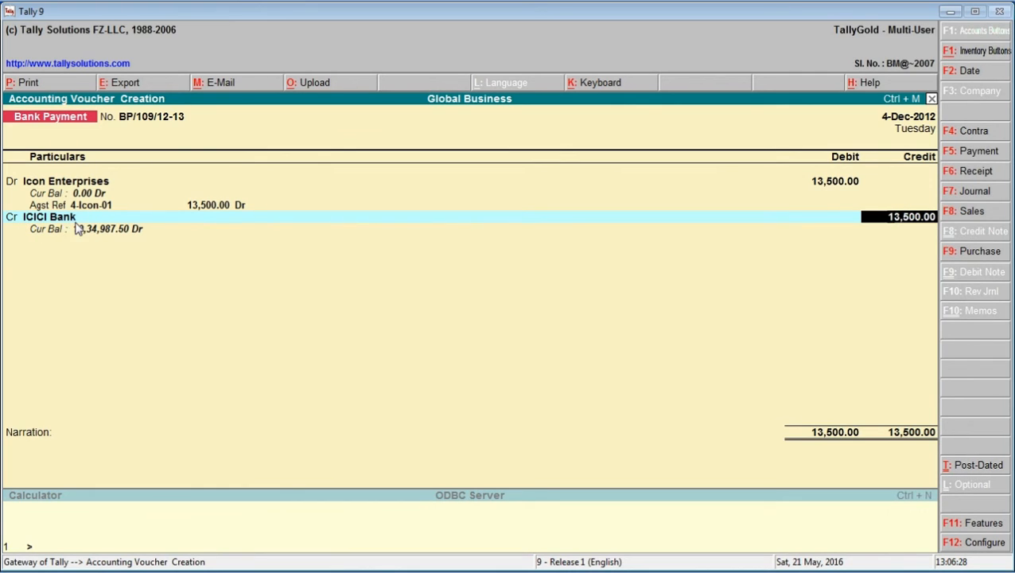
pyautogui.press('Return')
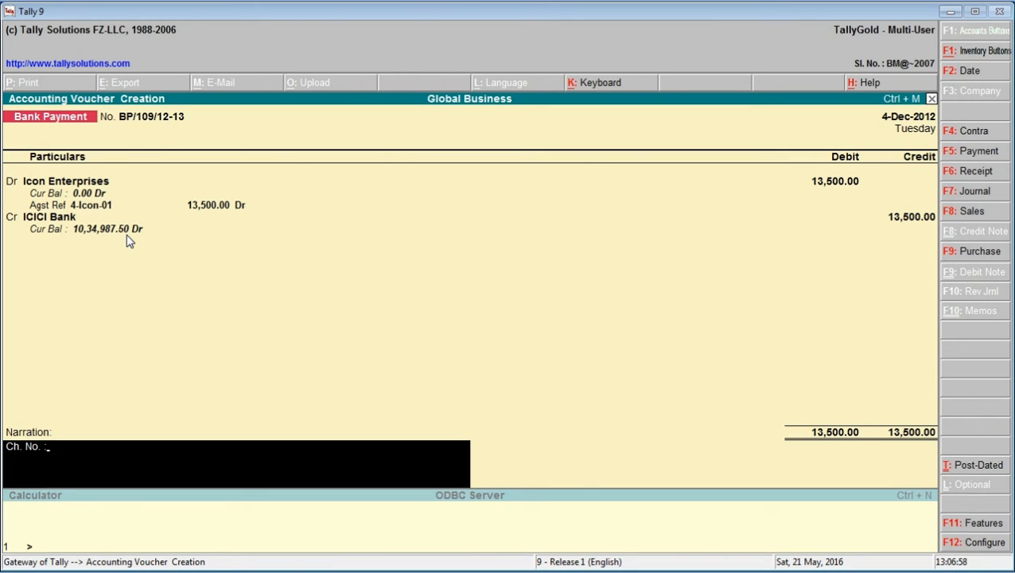
pyautogui.press('Return')
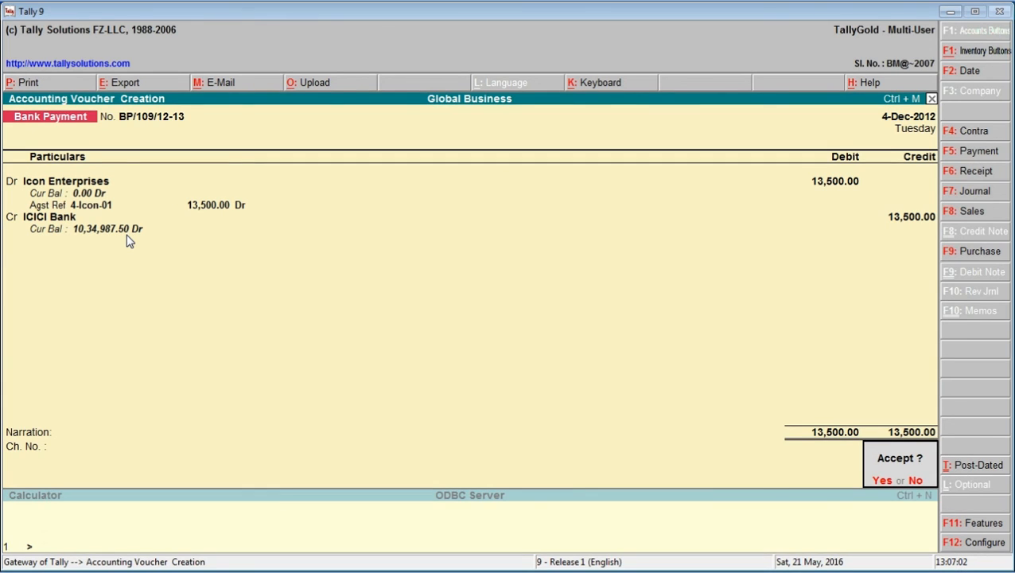
pyautogui.press('y')
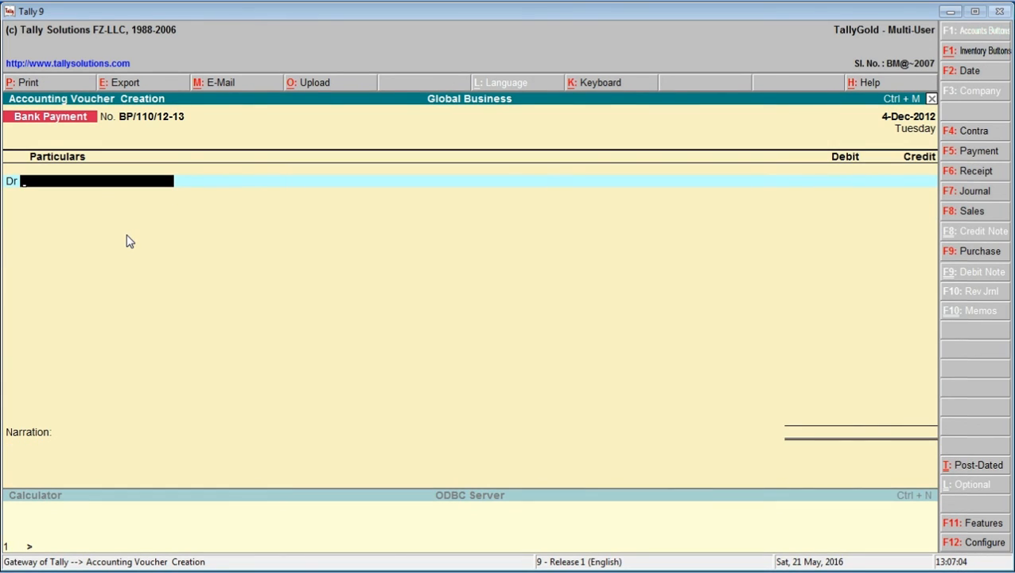